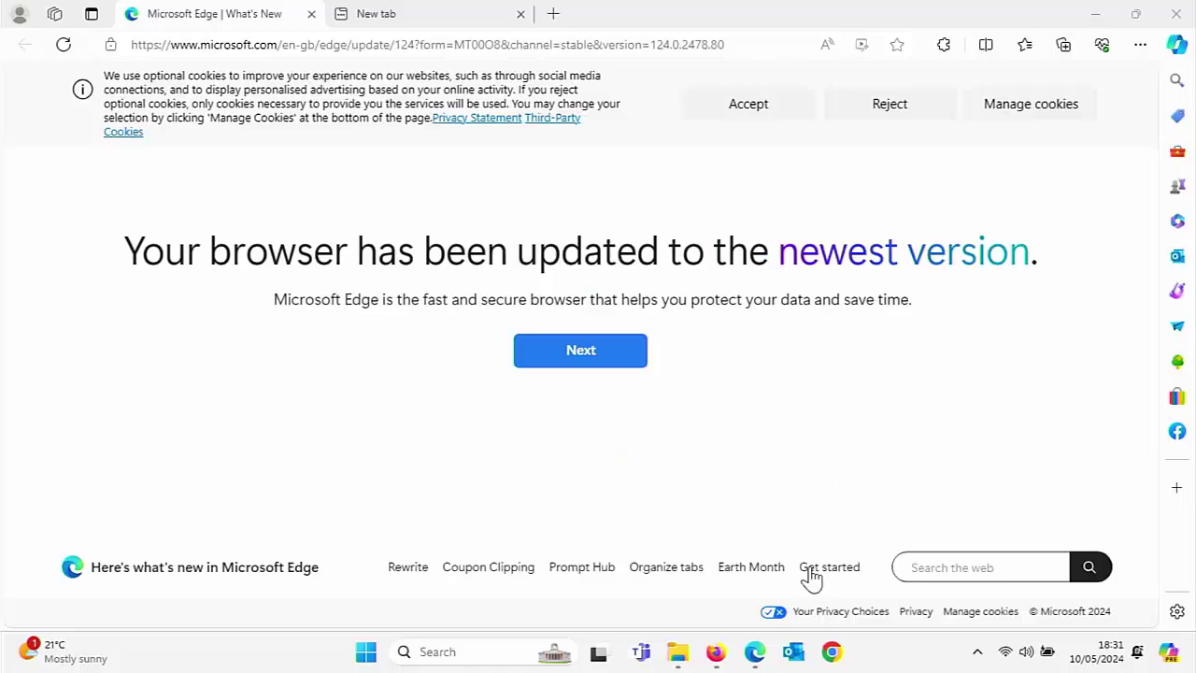
Cycle through the Documents folder, Firefox, Edge and Outlook windows from the taskbar.
{"action": "left_click", "coordinate": [716, 653]}
{"action": "left_click", "coordinate": [694, 654]}
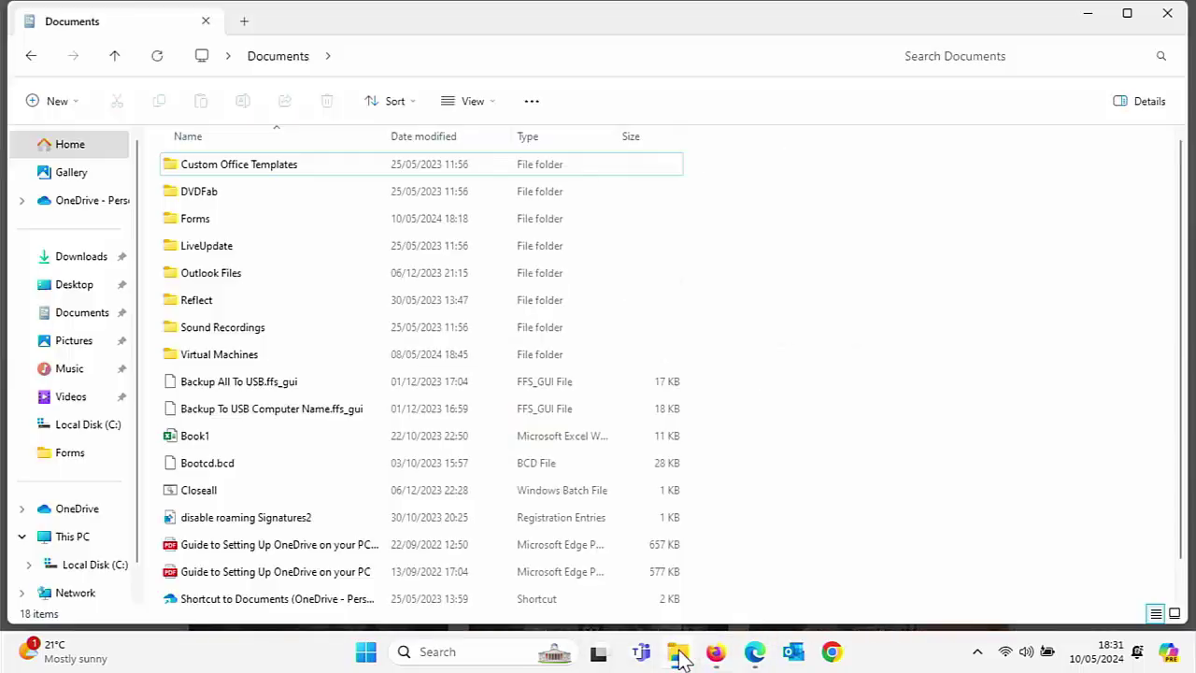
{"action": "left_click", "coordinate": [752, 654]}
{"action": "left_click", "coordinate": [792, 655]}
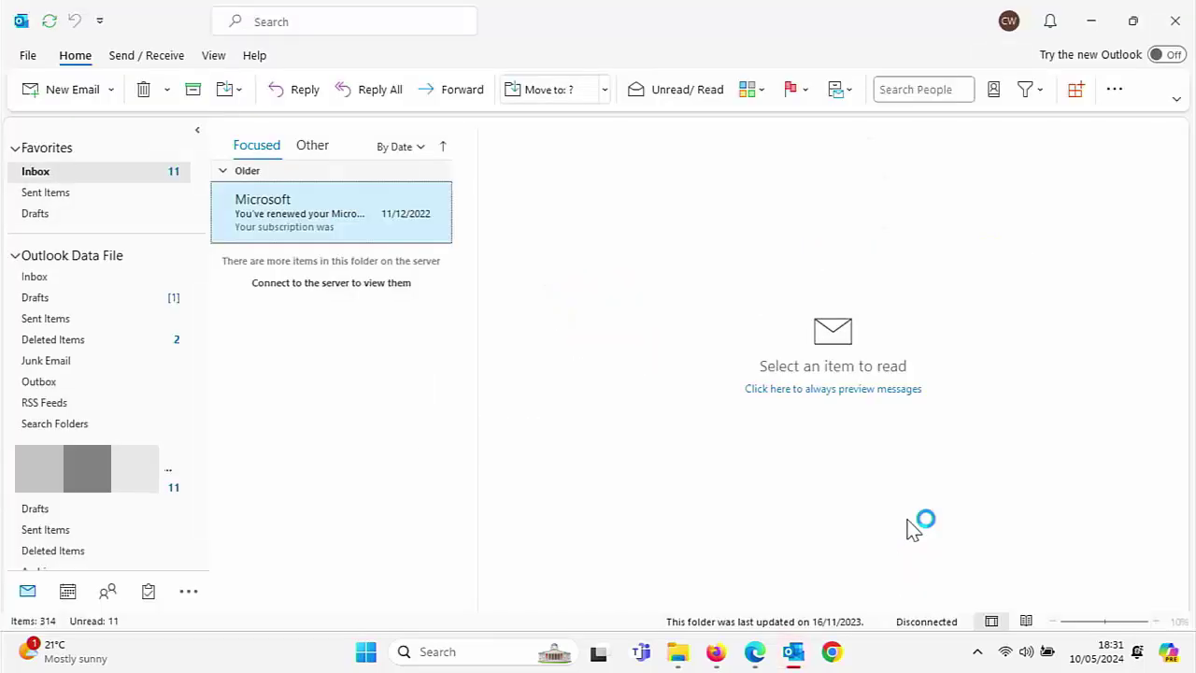
Reveal the desktop from the taskbar corner, restore Documents, Firefox and Edge, then try again.
{"action": "mouse_move", "coordinate": [1156, 33]}
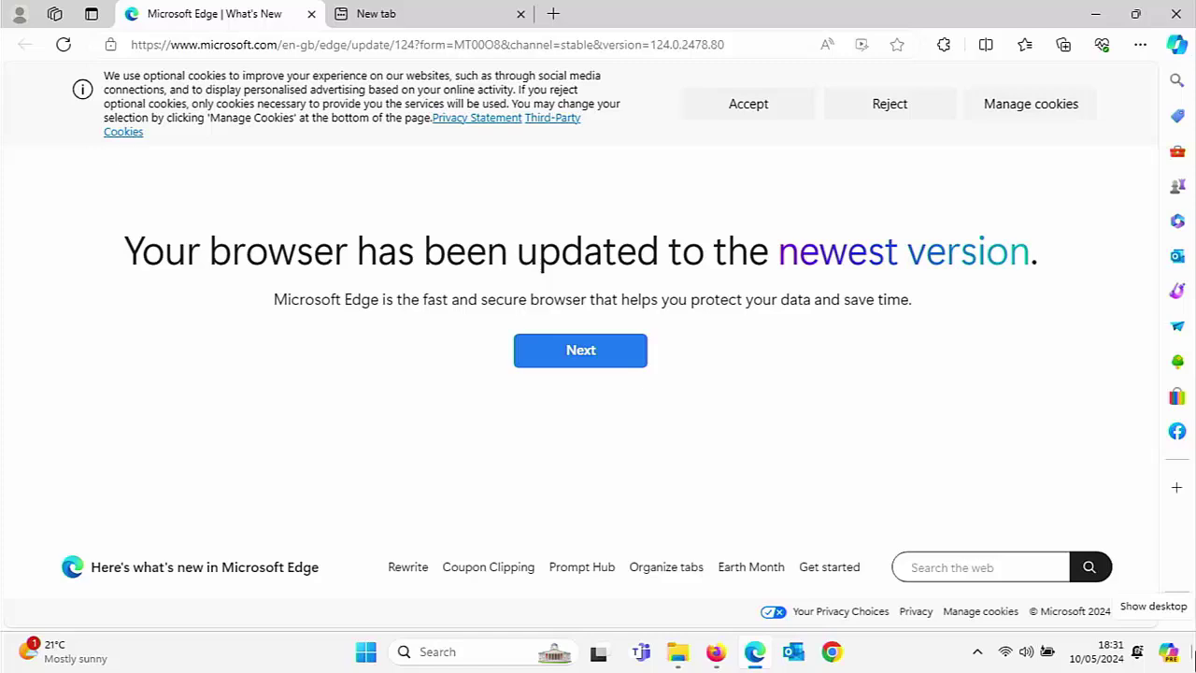
{"action": "left_click", "coordinate": [1193, 654]}
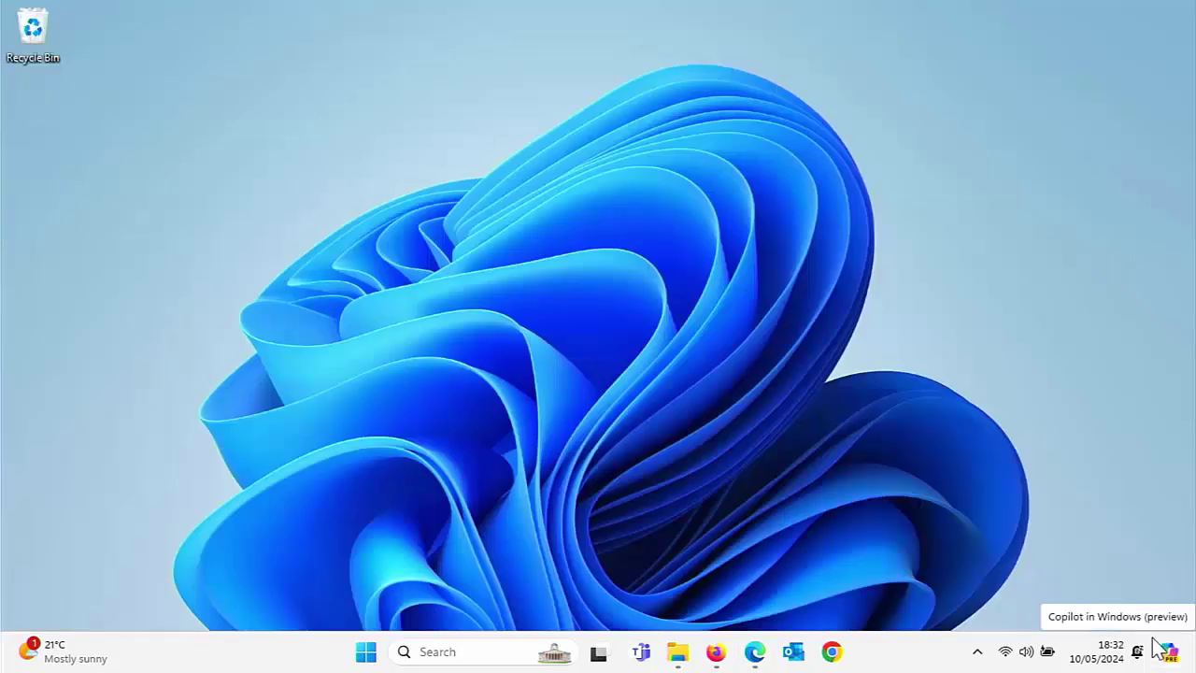
{"action": "left_click", "coordinate": [680, 652]}
{"action": "left_click", "coordinate": [716, 652]}
{"action": "left_click", "coordinate": [753, 653]}
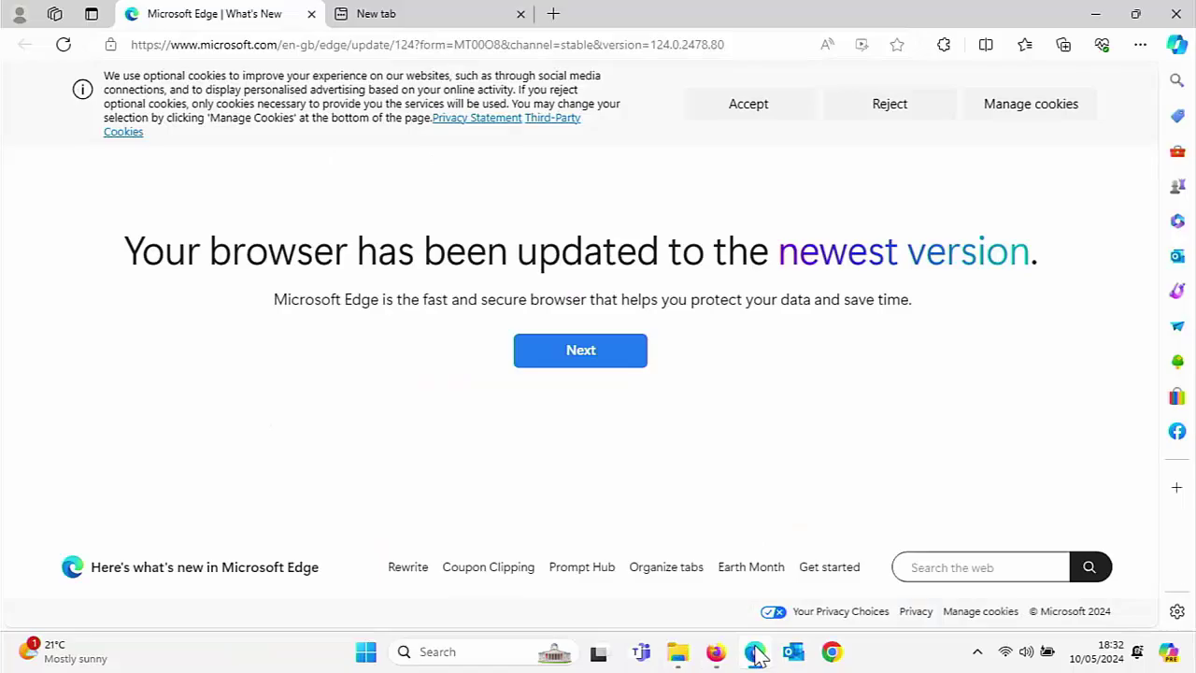
{"action": "left_click", "coordinate": [1193, 657]}
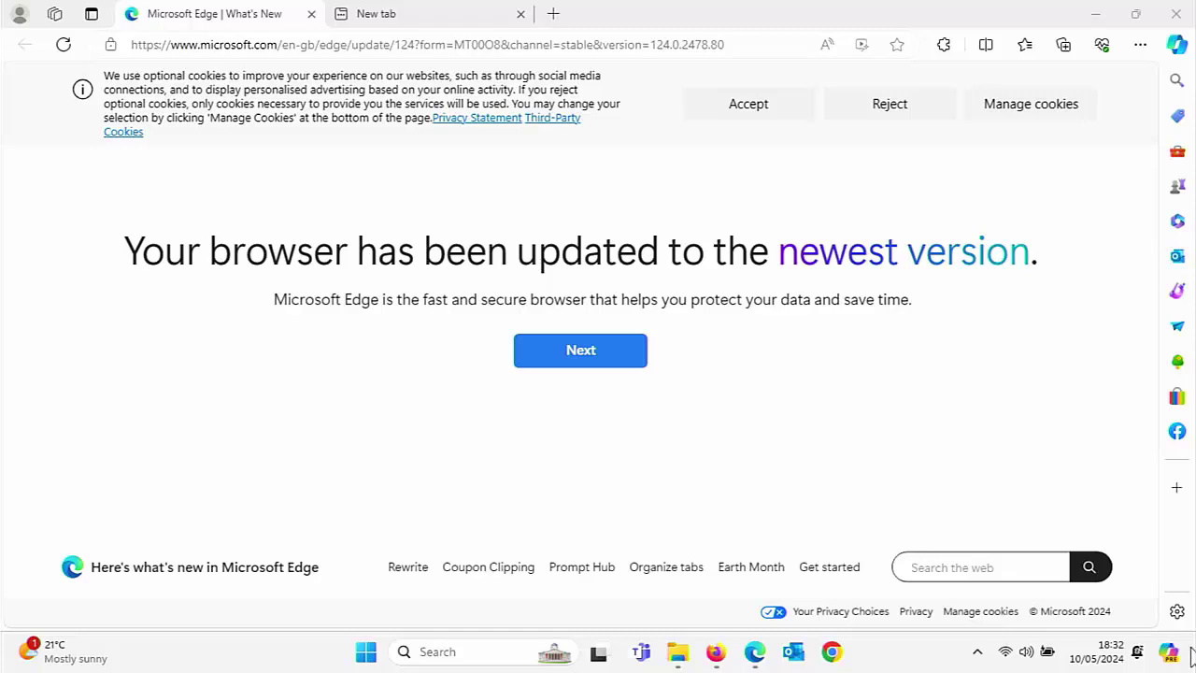
Minimise Edge, dismiss Firefox's Welcome back dialog, and minimise Firefox and the Documents window.
{"action": "left_click", "coordinate": [1091, 15]}
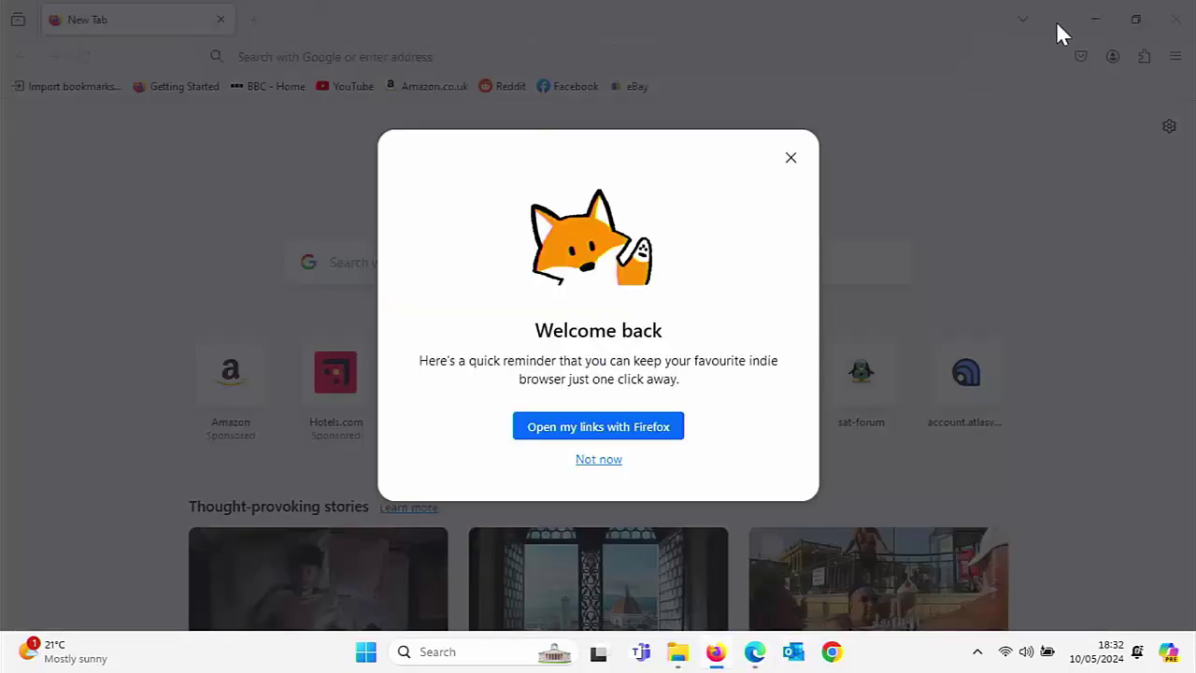
{"action": "left_click", "coordinate": [790, 157]}
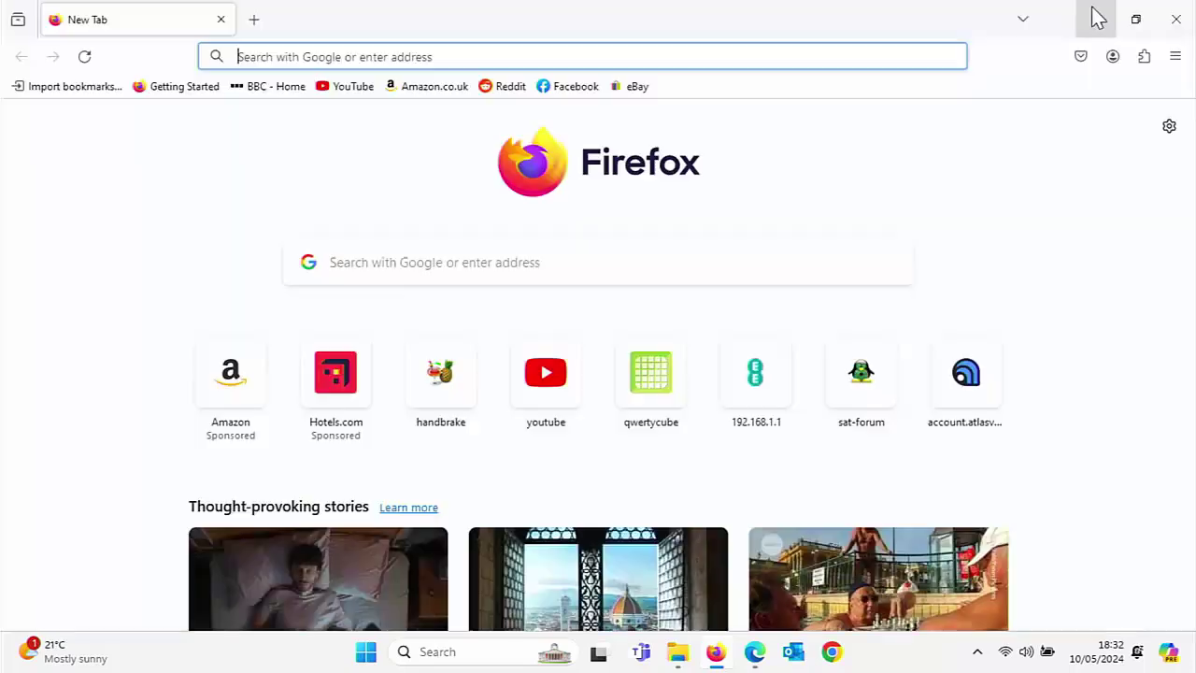
{"action": "left_click", "coordinate": [1093, 17]}
{"action": "left_click", "coordinate": [1092, 15]}
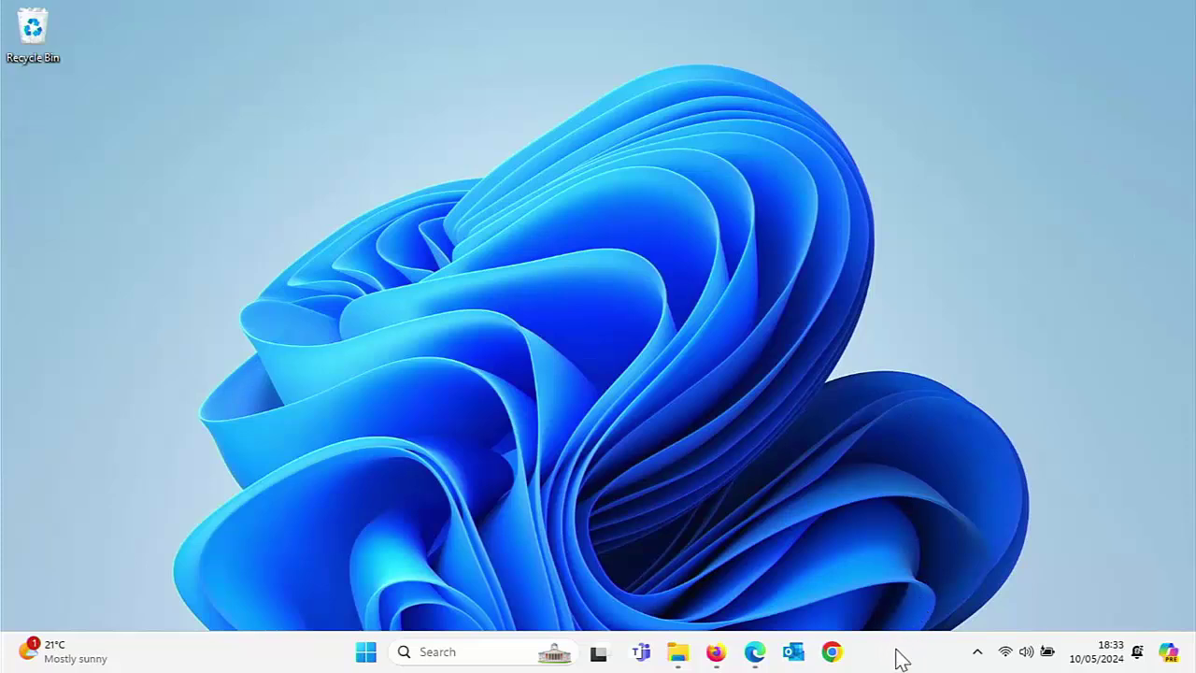
Right-click an empty spot on the taskbar to bring up its Taskbar settings menu.
{"action": "right_click", "coordinate": [292, 653]}
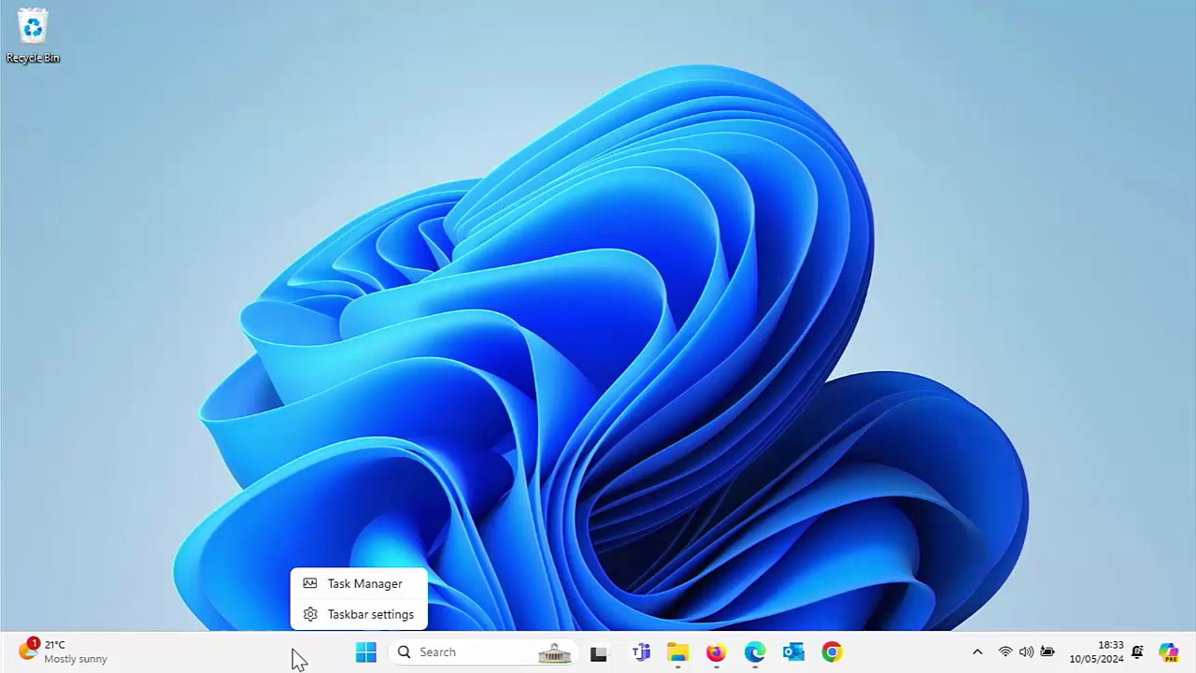
In Taskbar settings, expand Taskbar behaviours and tick 'Select the far corner of the taskbar to show the desktop'.
{"action": "left_click", "coordinate": [370, 614]}
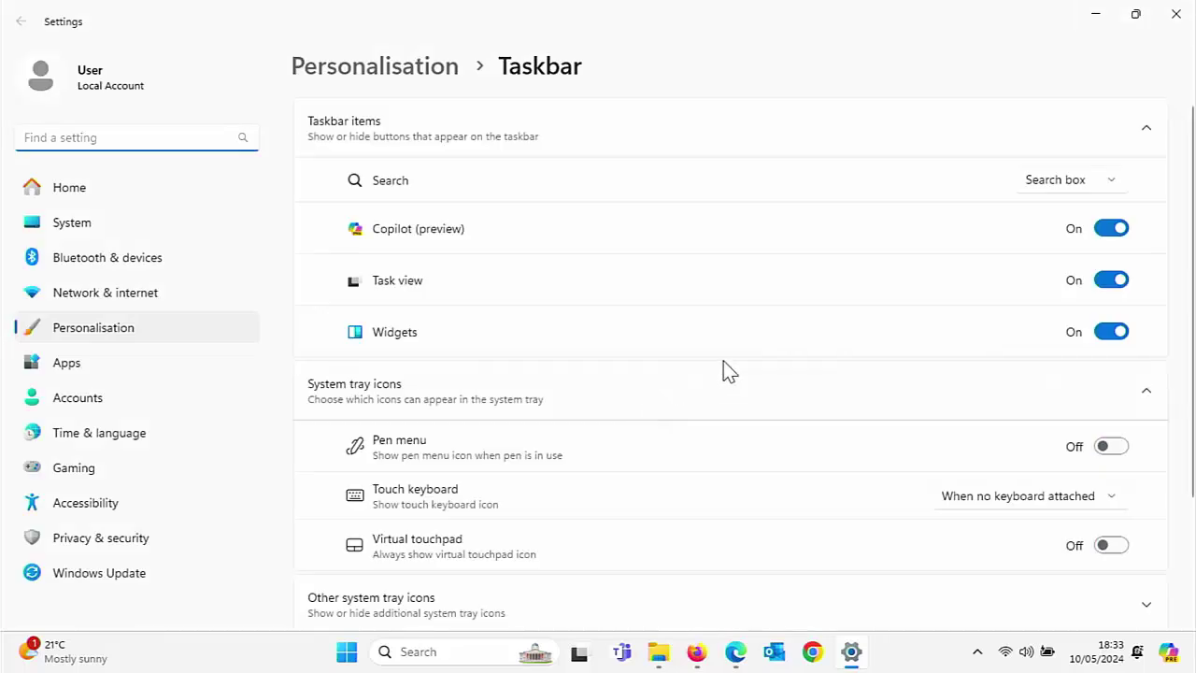
{"action": "scroll", "coordinate": [729, 371], "scroll_direction": "down", "scroll_amount": 3}
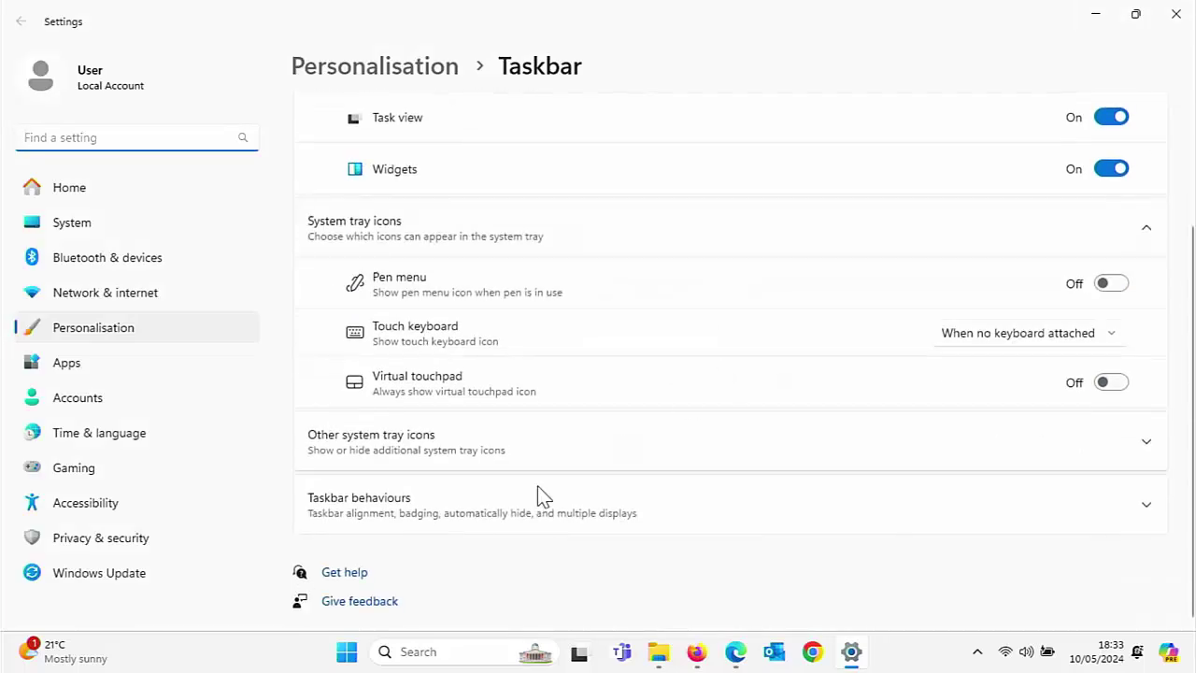
{"action": "left_click", "coordinate": [500, 514]}
{"action": "scroll", "coordinate": [501, 512], "scroll_direction": "down", "scroll_amount": 5}
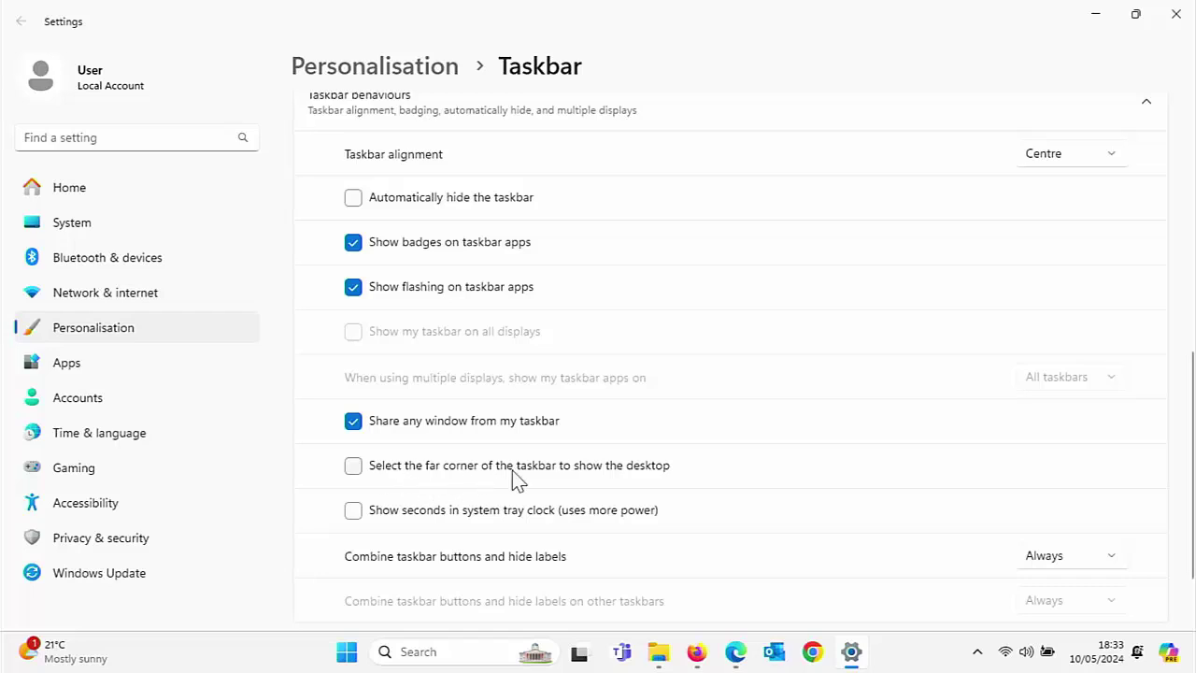
{"action": "left_click", "coordinate": [355, 468]}
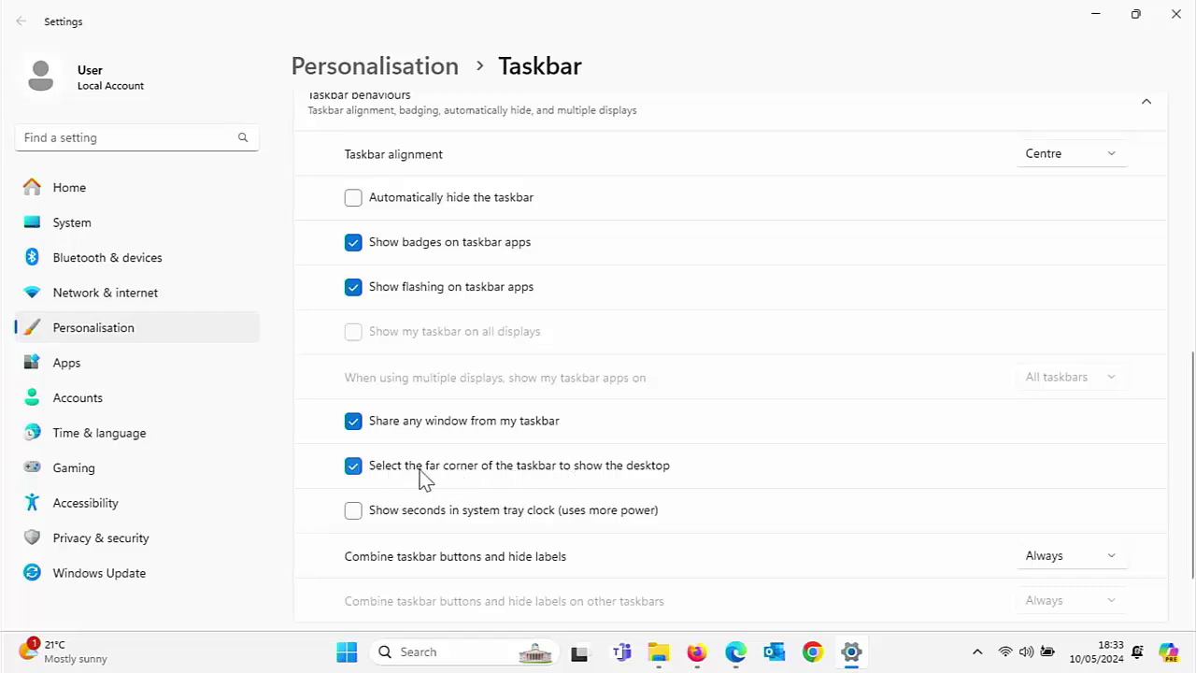
Test the corner: show the desktop, restore Documents, Firefox, Edge and Settings, then hide them again.
{"action": "left_click", "coordinate": [1193, 654]}
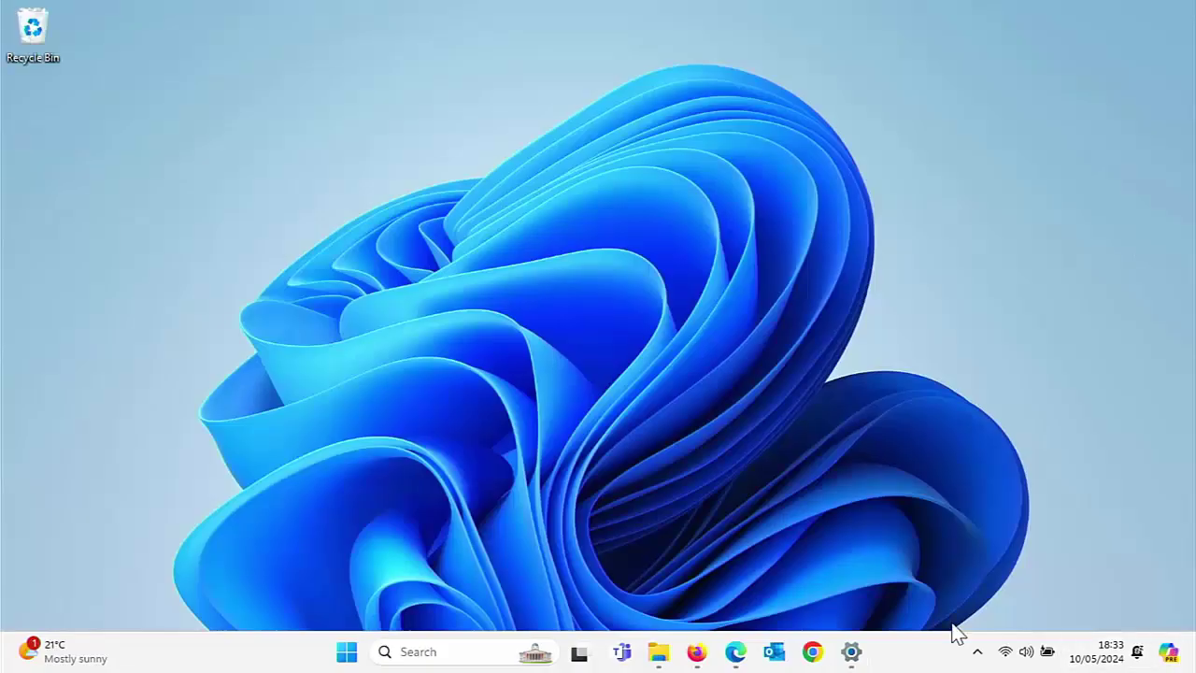
{"action": "left_click", "coordinate": [659, 654]}
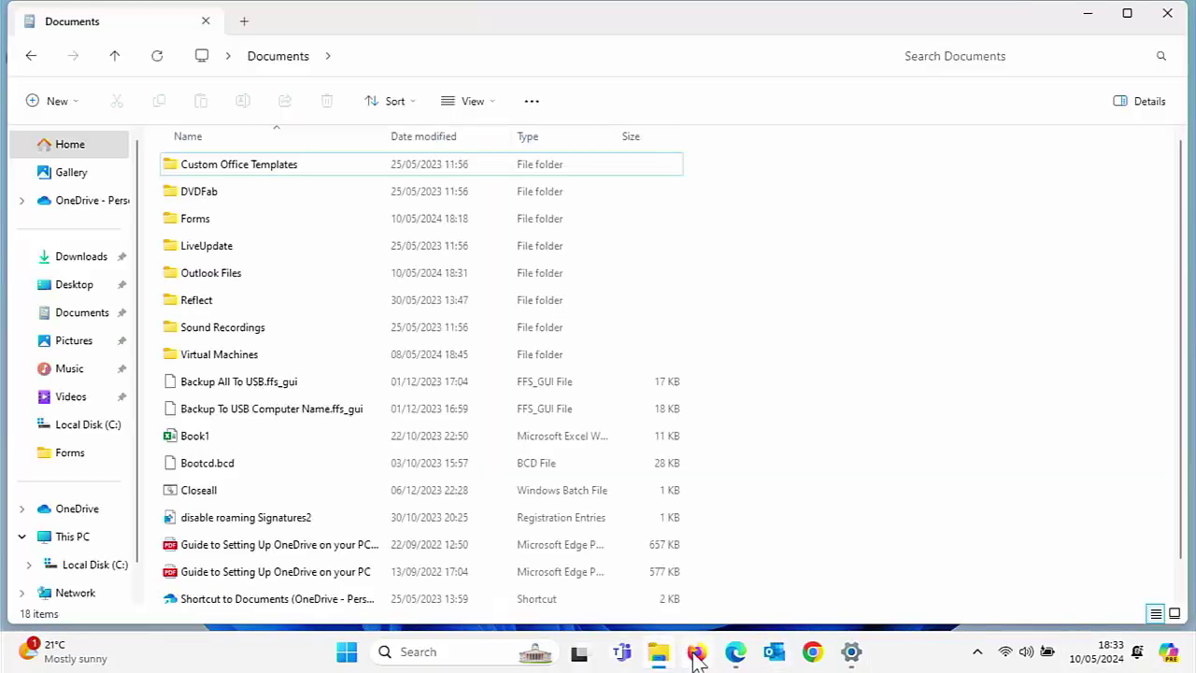
{"action": "left_click", "coordinate": [696, 654]}
{"action": "left_click", "coordinate": [735, 654]}
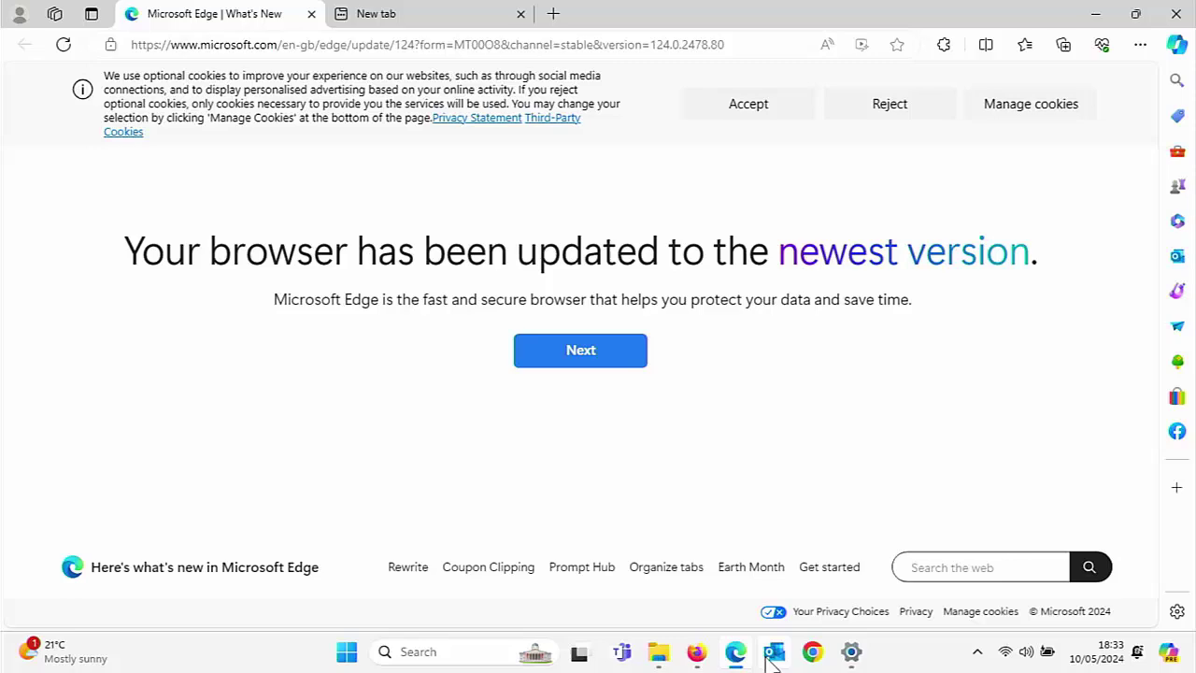
{"action": "left_click", "coordinate": [850, 655]}
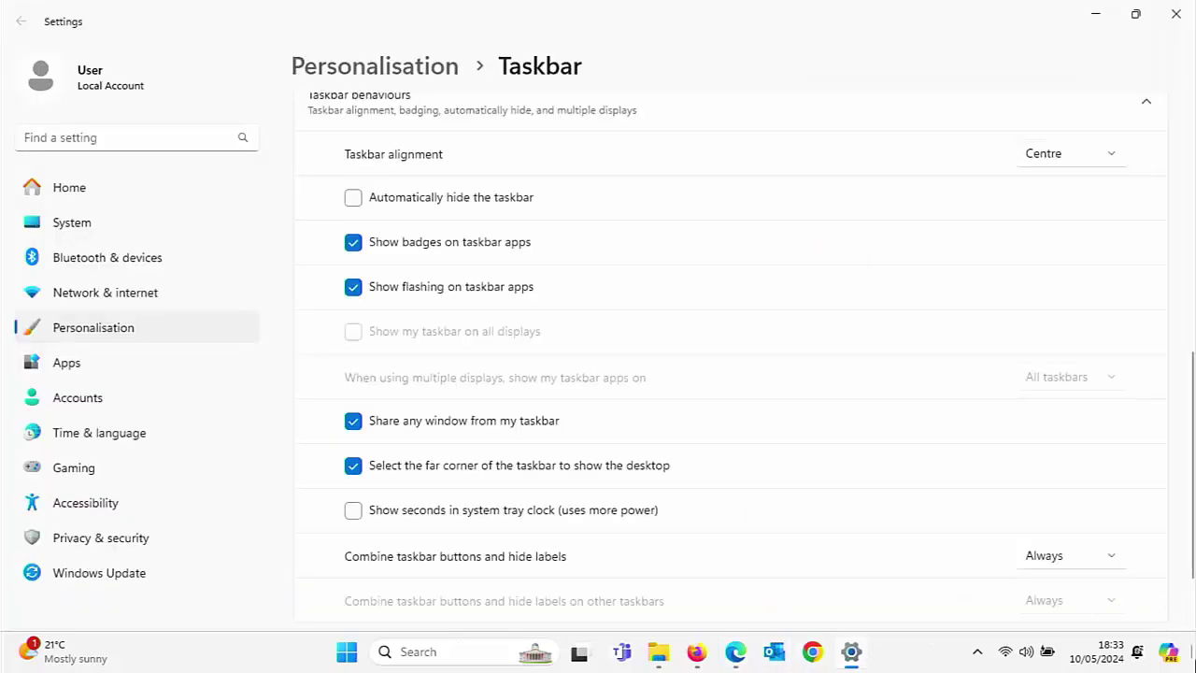
{"action": "left_click", "coordinate": [1192, 654]}
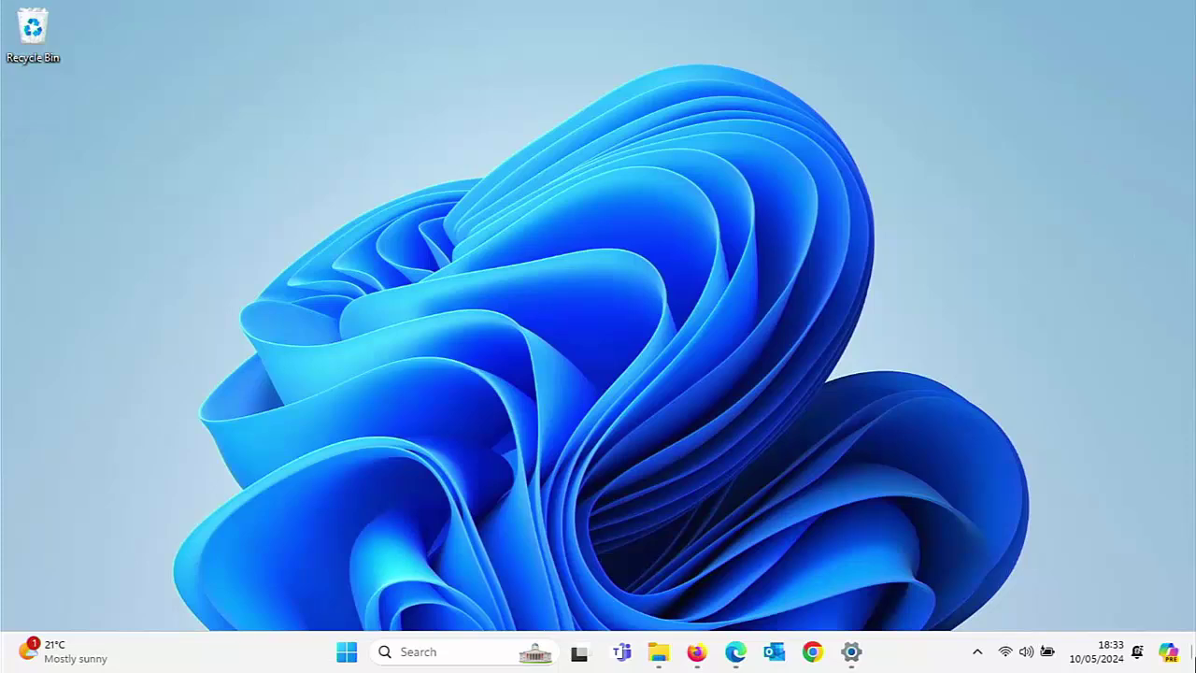
Restore Settings, untick the far-corner show-desktop option, and close the Settings window.
{"action": "left_click", "coordinate": [851, 653]}
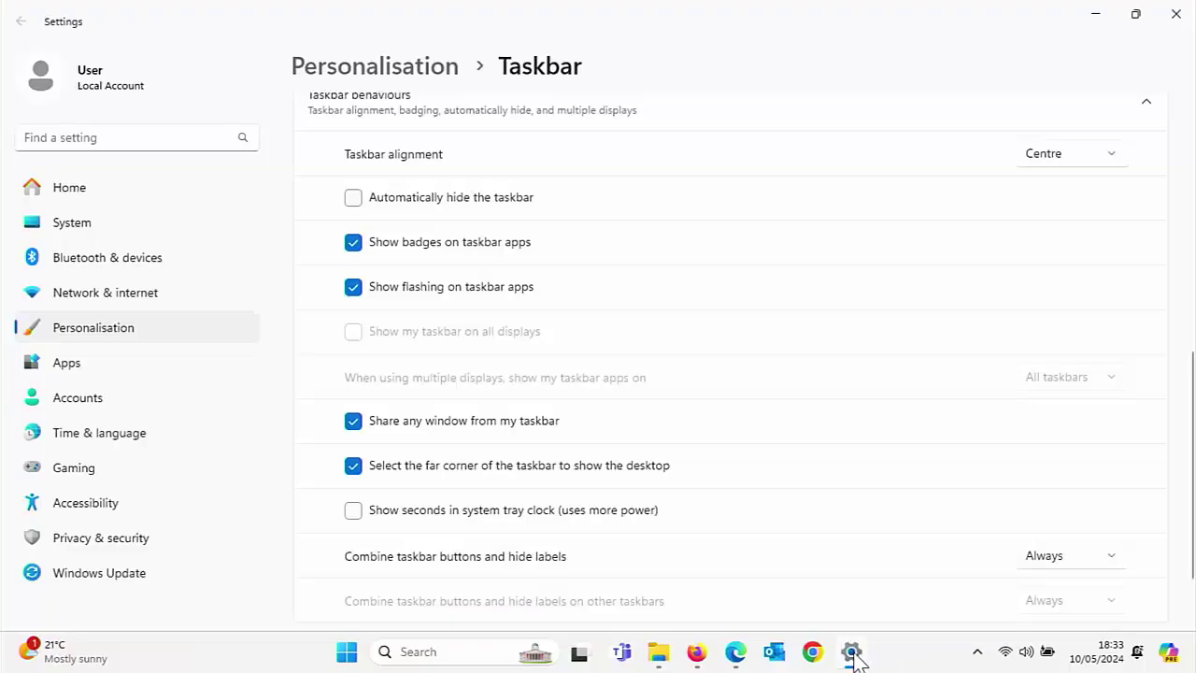
{"action": "left_click", "coordinate": [375, 473]}
{"action": "left_click", "coordinate": [1179, 18]}
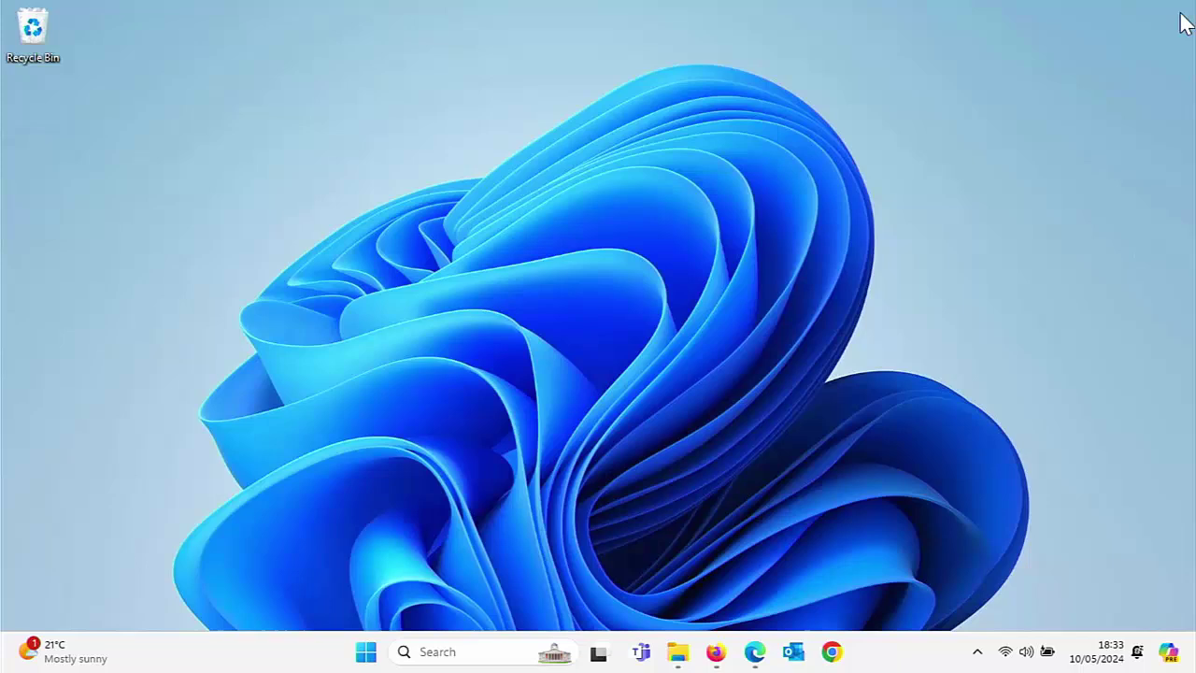
{"action": "key", "text": "super+alt+8"}
Dismiss the taskbar shortcut menu and launch Settings from the Start menu.
{"action": "right_click", "coordinate": [875, 662]}
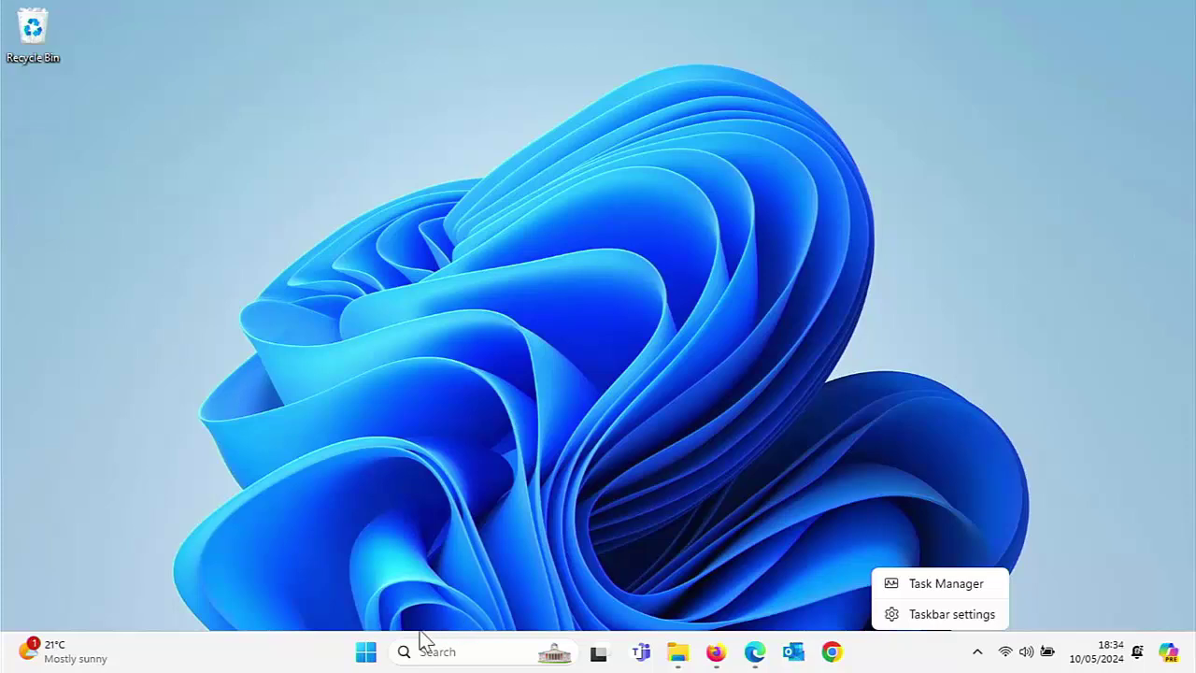
{"action": "left_click", "coordinate": [365, 660]}
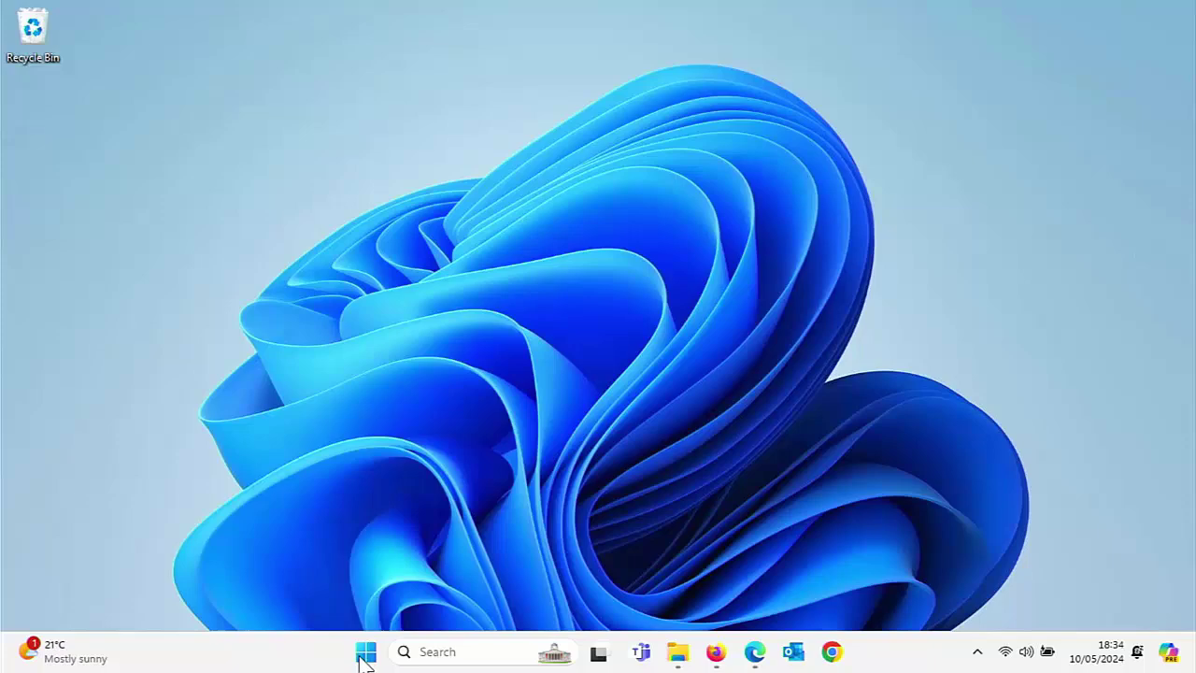
{"action": "left_click", "coordinate": [365, 659]}
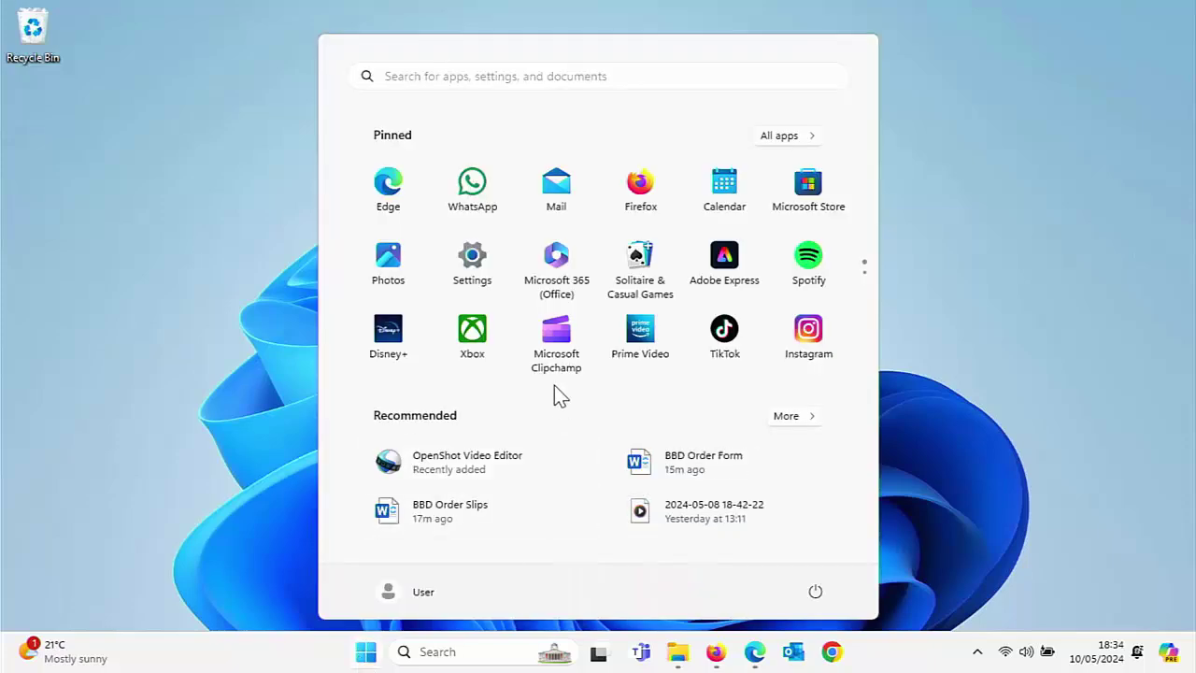
{"action": "left_click", "coordinate": [477, 278]}
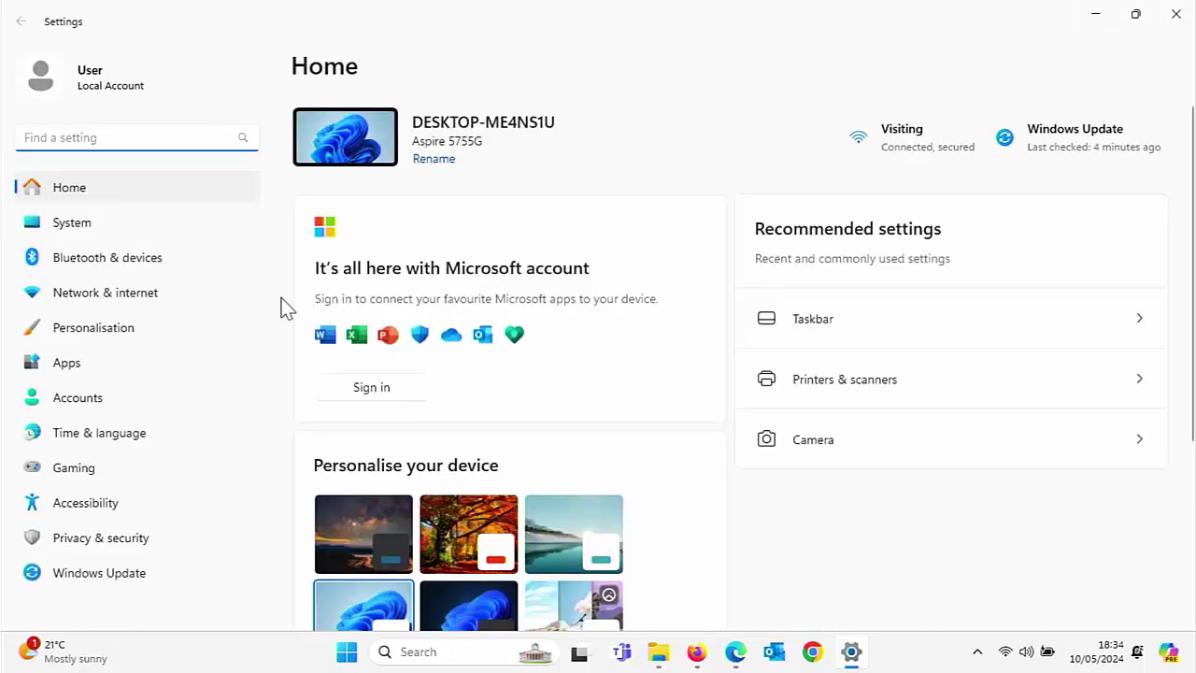
Under Personalisation > Taskbar > Taskbar behaviours, tick the far-corner show-desktop option and test it.
{"action": "left_click", "coordinate": [93, 328]}
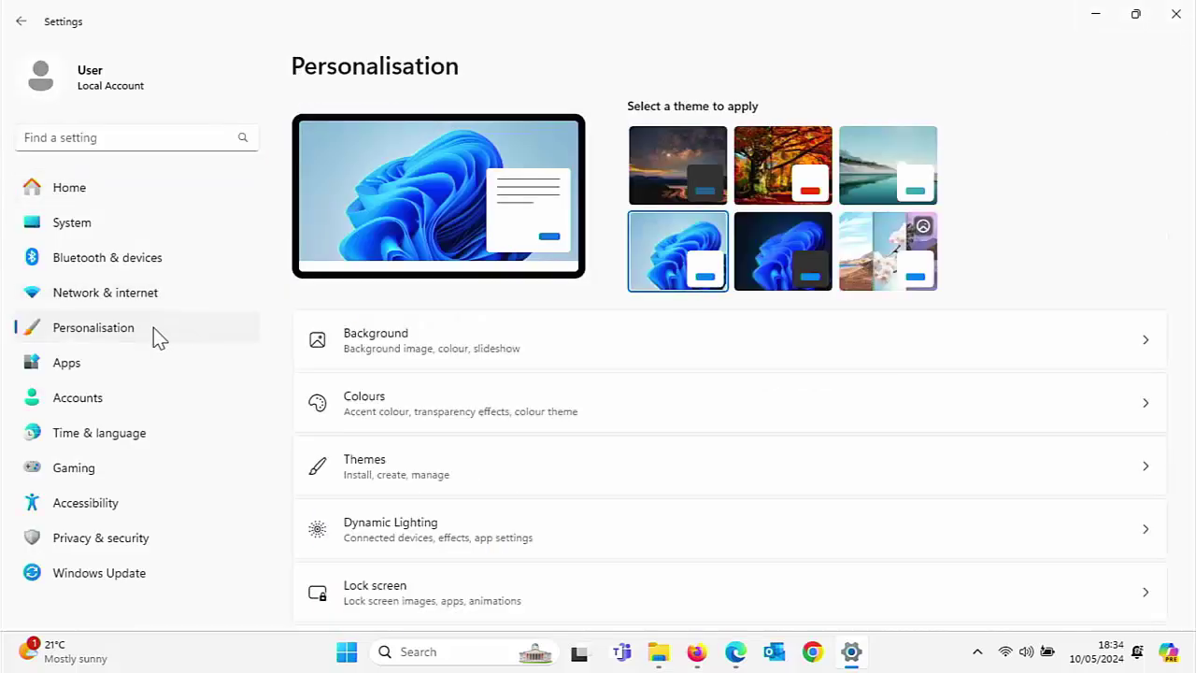
{"action": "scroll", "coordinate": [519, 392], "scroll_direction": "down", "scroll_amount": 3}
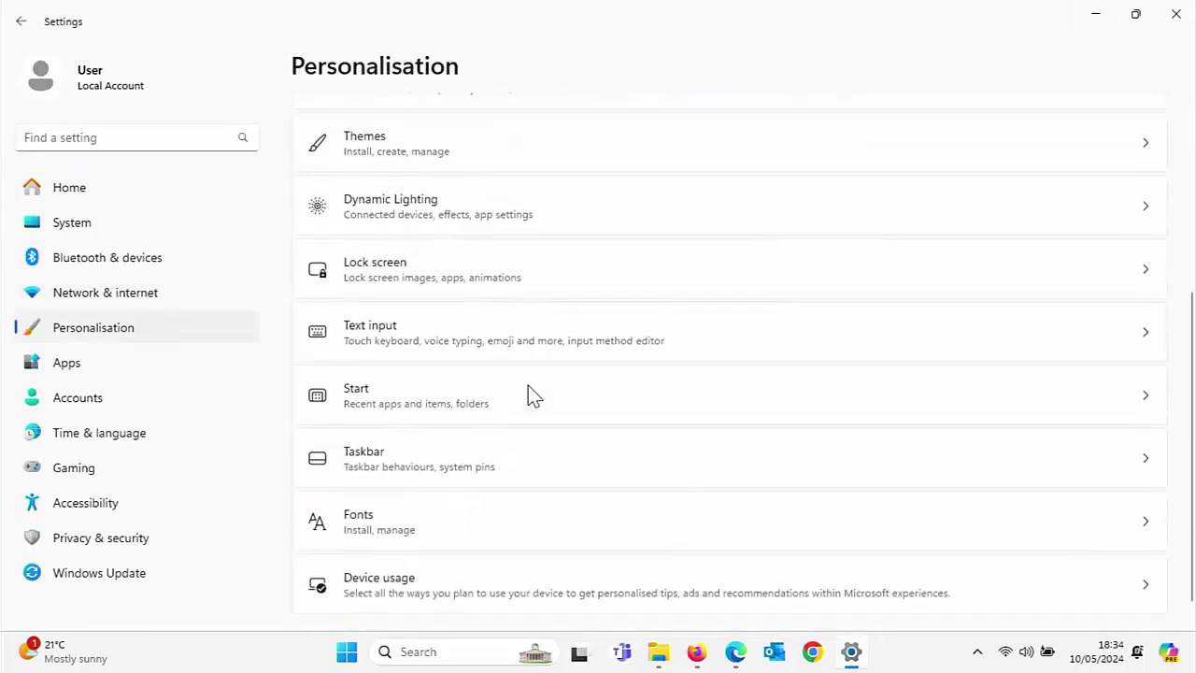
{"action": "left_click", "coordinate": [383, 441]}
{"action": "scroll", "coordinate": [537, 443], "scroll_direction": "down", "scroll_amount": 3}
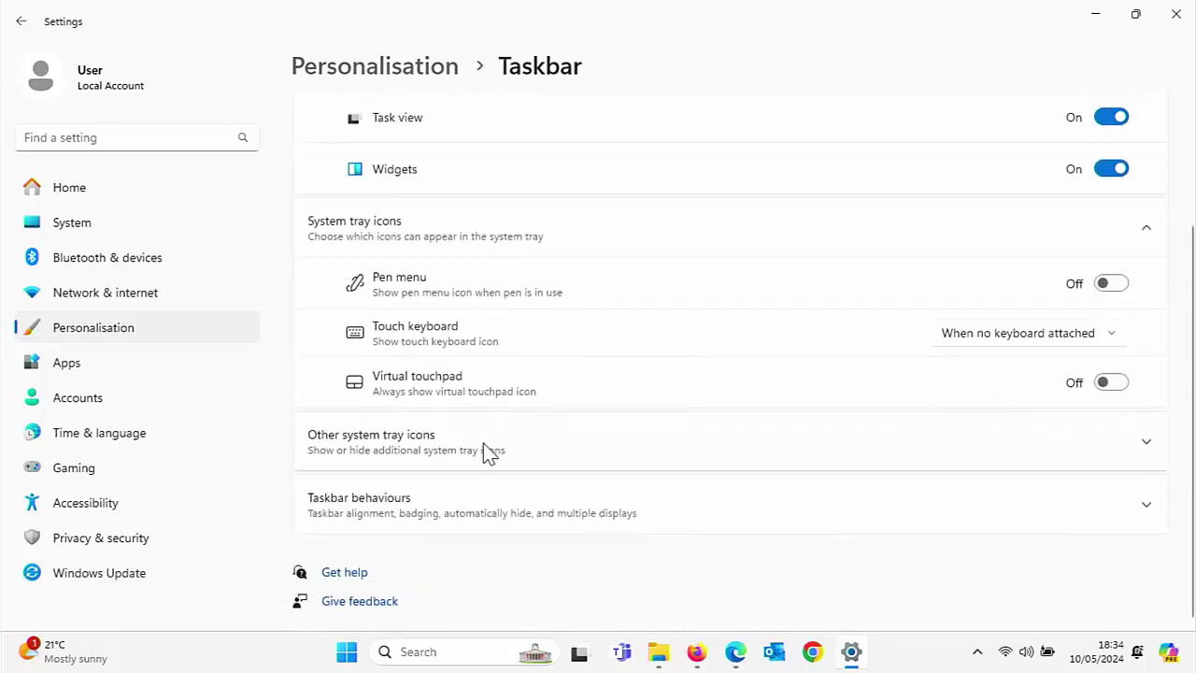
{"action": "left_click", "coordinate": [395, 509]}
{"action": "scroll", "coordinate": [411, 500], "scroll_direction": "down", "scroll_amount": 5}
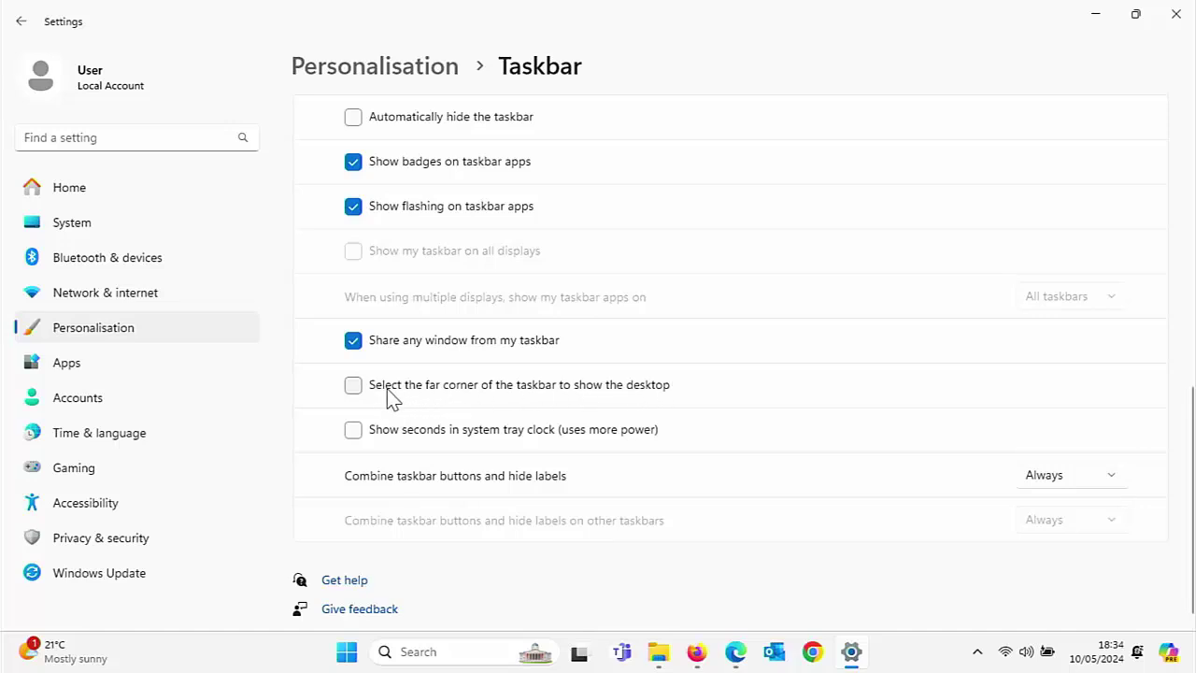
{"action": "left_click", "coordinate": [356, 389]}
{"action": "left_click", "coordinate": [1194, 651]}
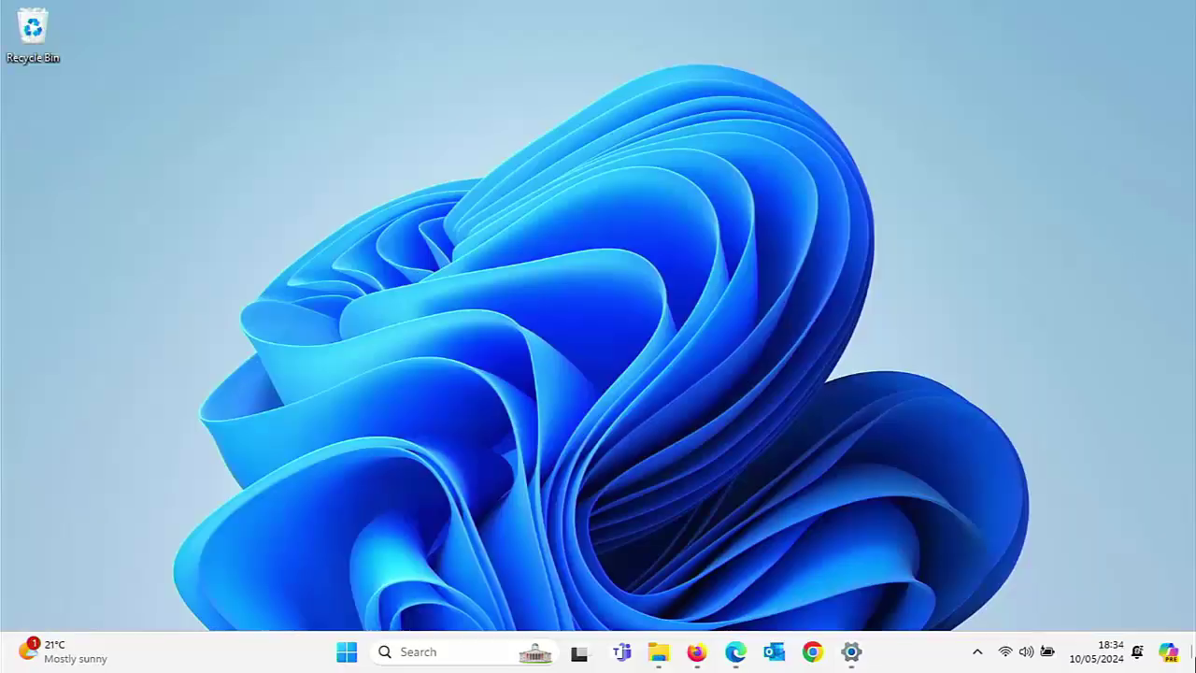
Use the far-right taskbar corner twice to bring back the Settings window, then hide it again.
{"action": "left_click", "coordinate": [1194, 652]}
{"action": "left_click", "coordinate": [1194, 651]}
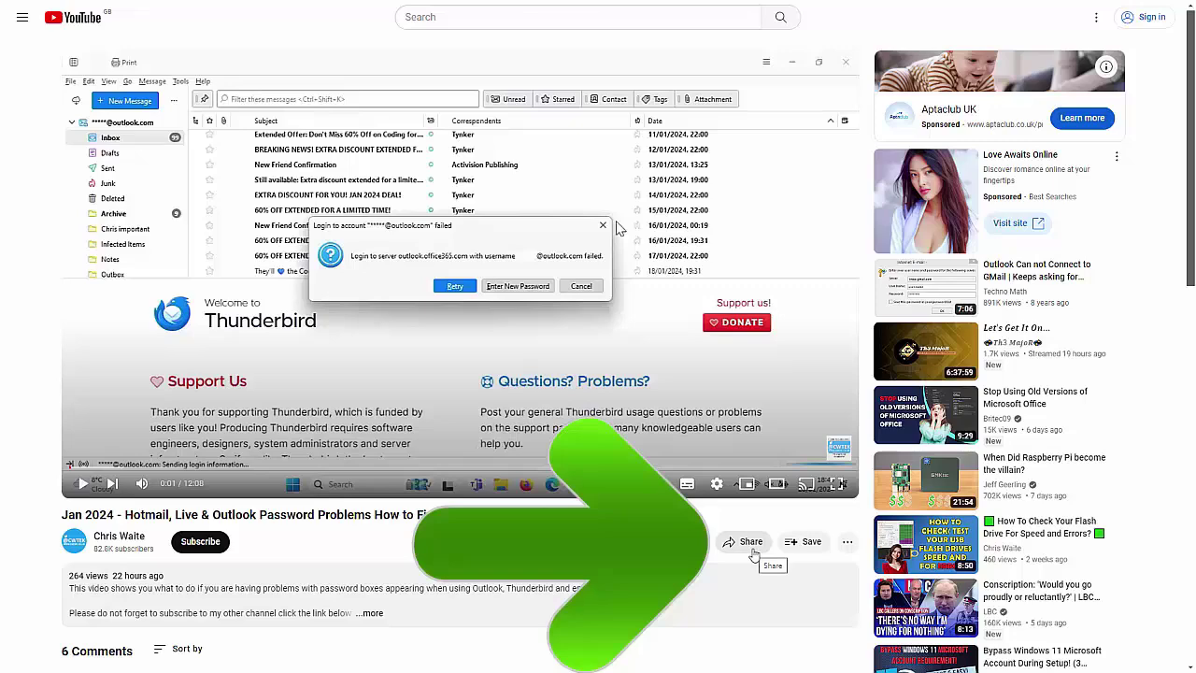
Open the YouTube video's Share options, then scroll down through the X profile's posts.
{"action": "left_click", "coordinate": [751, 542]}
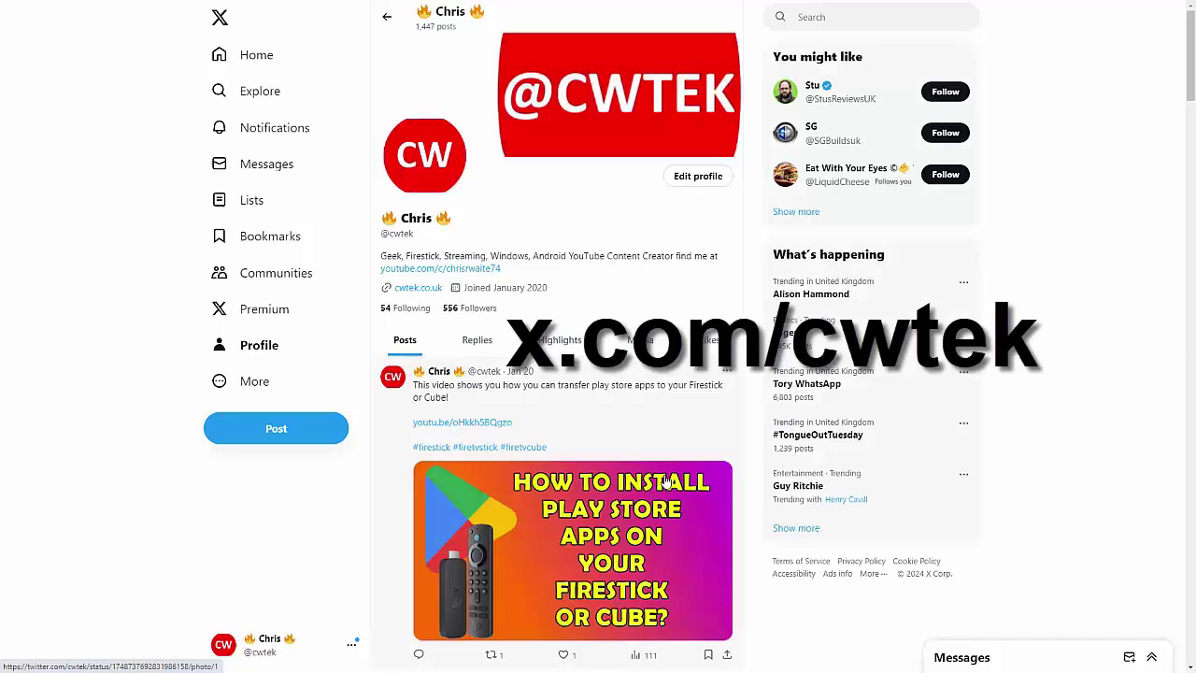
{"action": "scroll", "coordinate": [665, 480], "scroll_direction": "down", "scroll_amount": 5}
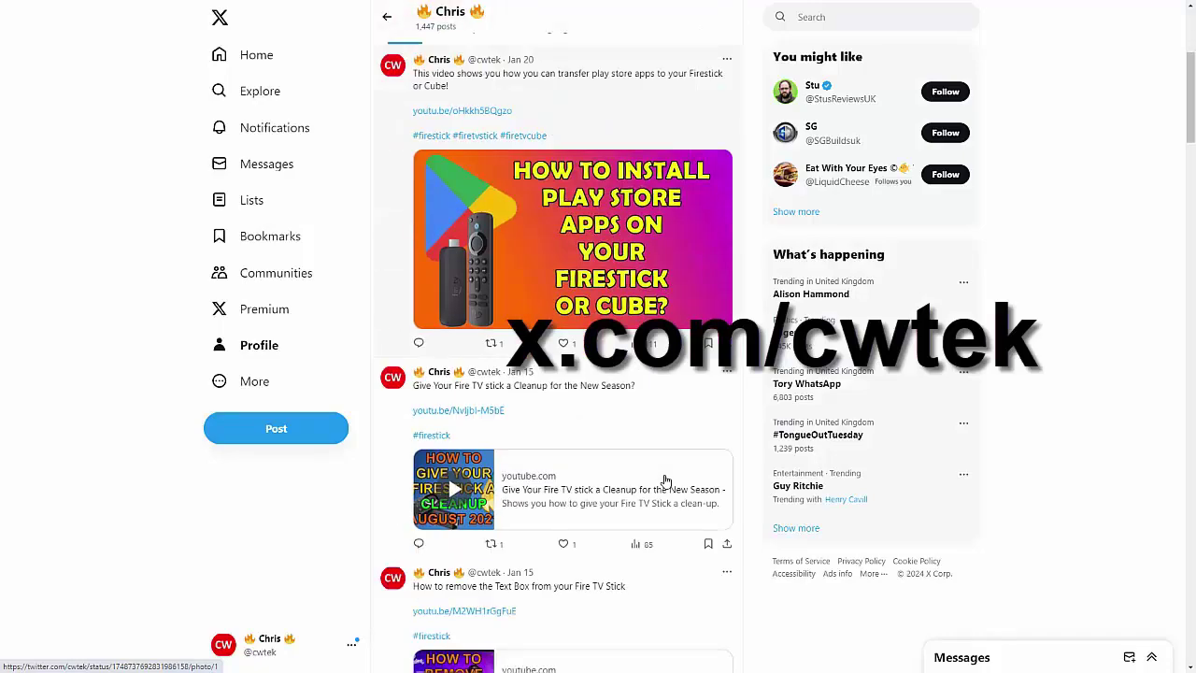
{"action": "scroll", "coordinate": [665, 480], "scroll_direction": "down", "scroll_amount": 10}
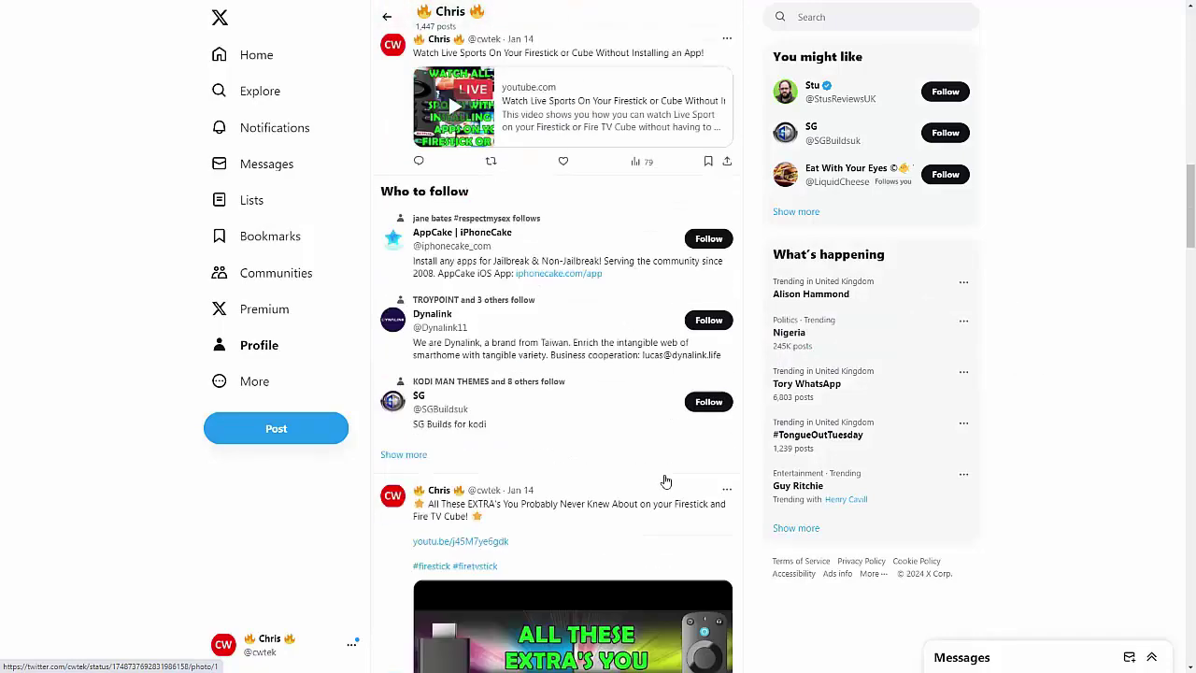